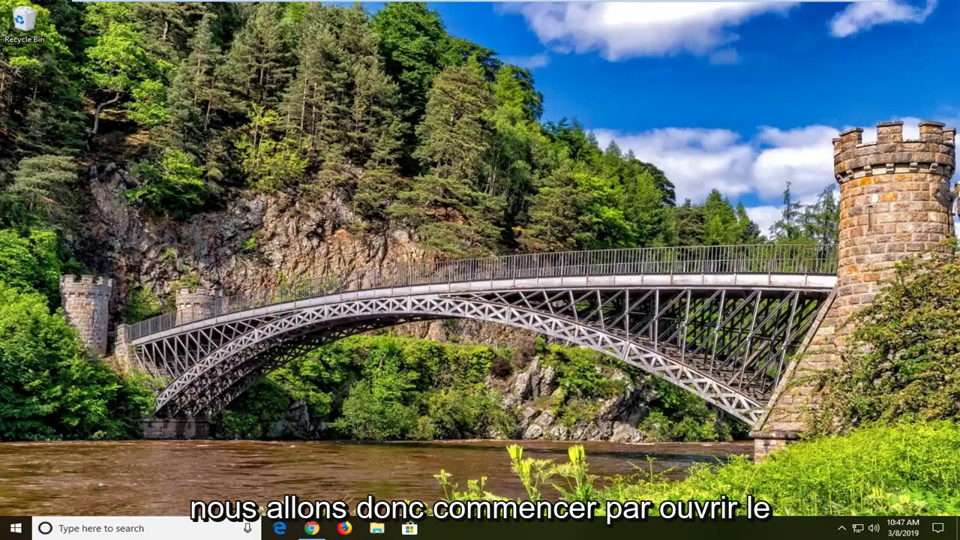
# Search Windows for "group policy" and open the Local Group Policy Editor.
pyautogui.click(13, 528)
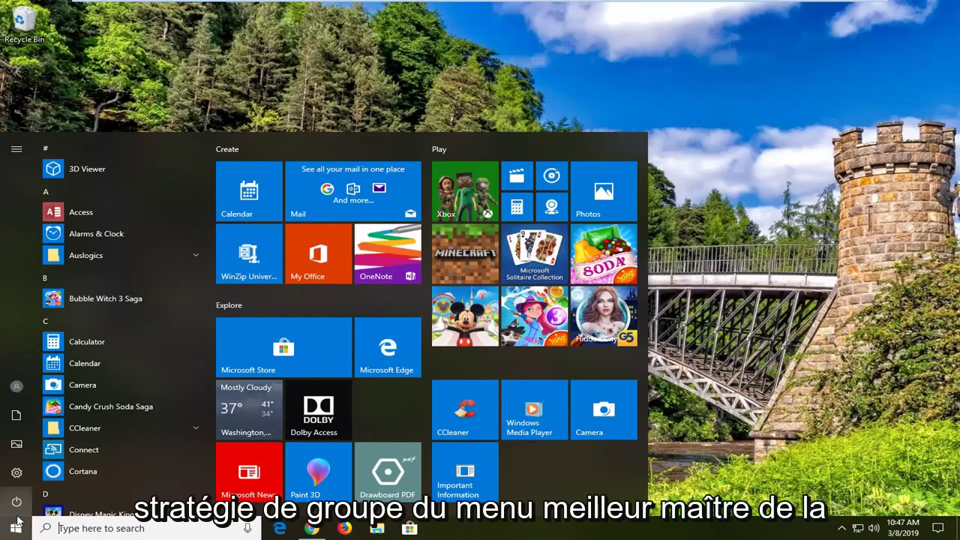
pyautogui.write('g')
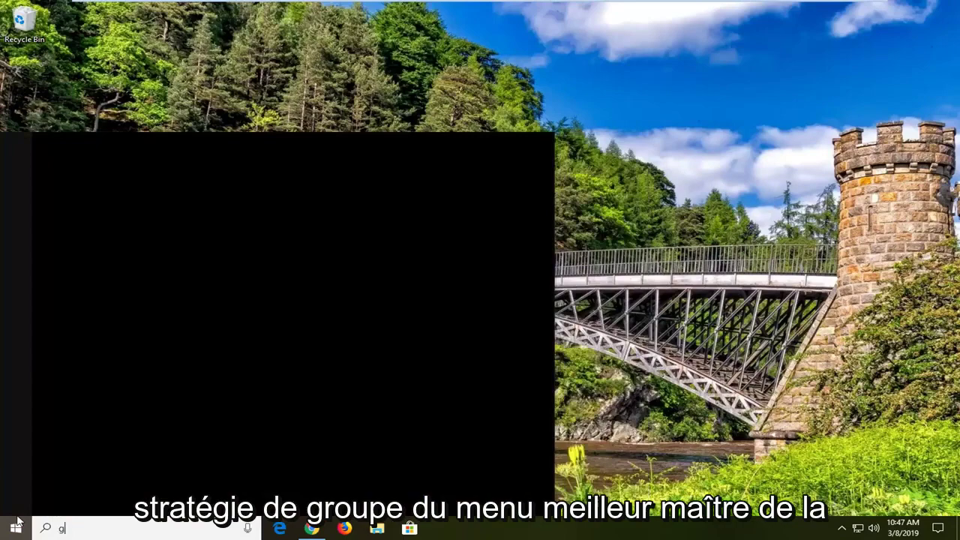
pyautogui.write('roup policy')
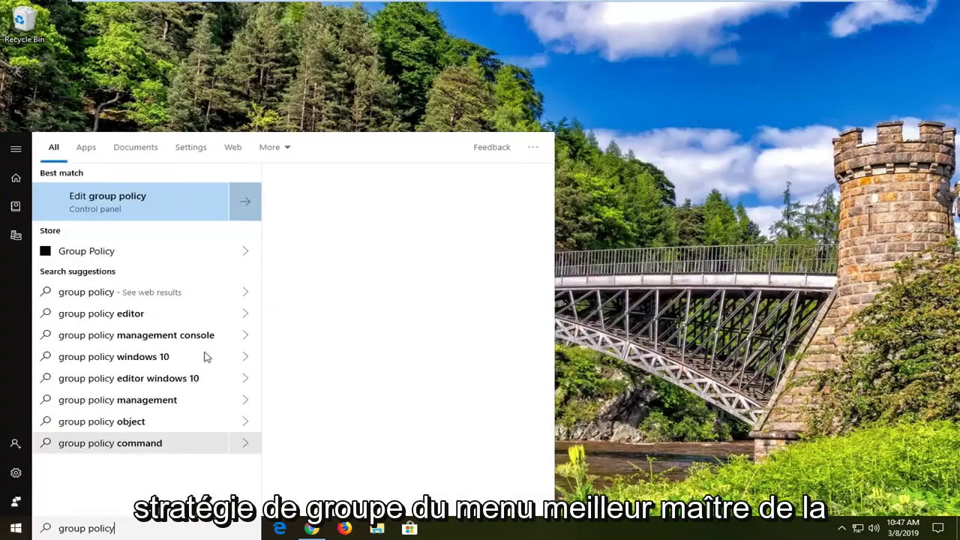
pyautogui.click(135, 204)
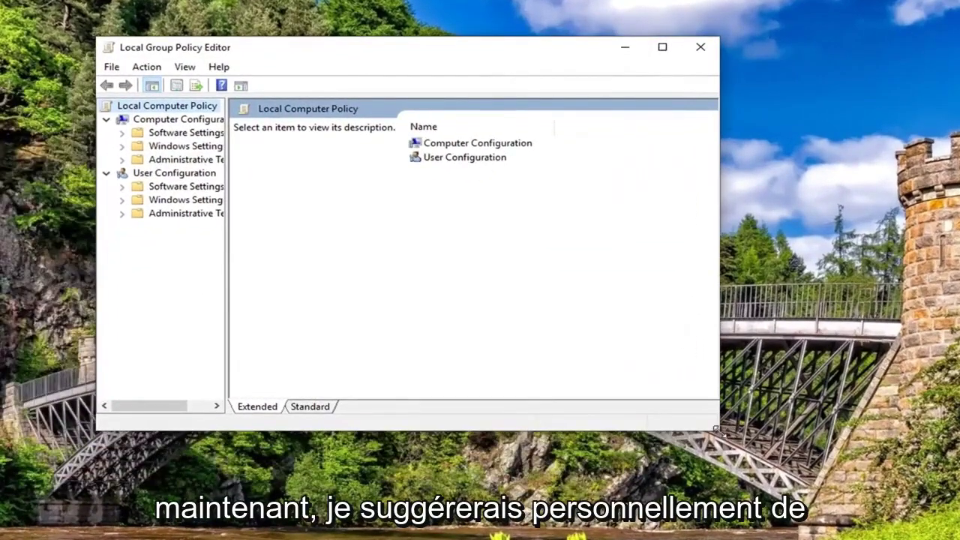
# Enlarge the policy editor window, widen its tree pane and collapse the User Configuration branch.
pyautogui.moveTo(717, 430); pyautogui.dragTo(860, 499)
pyautogui.moveTo(225, 224); pyautogui.dragTo(332, 224)
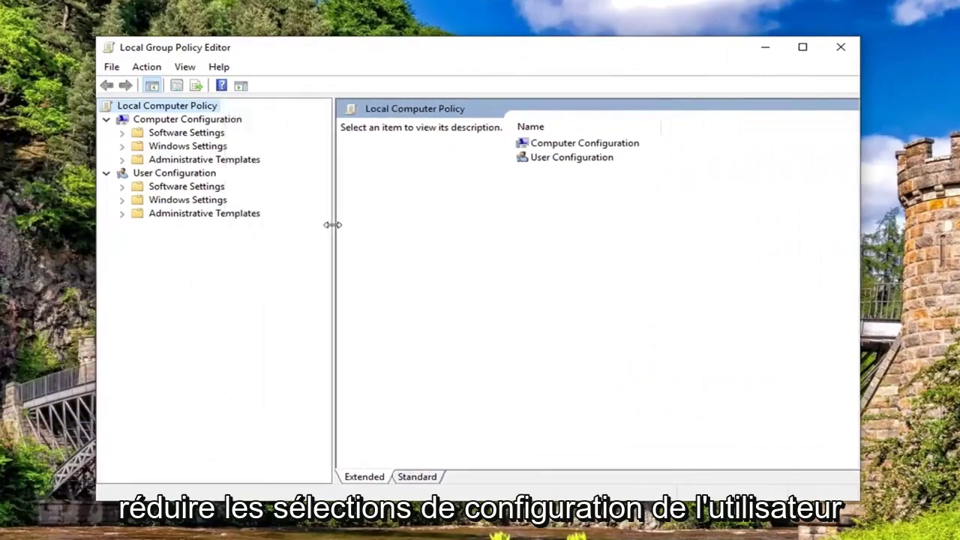
pyautogui.click(174, 174)
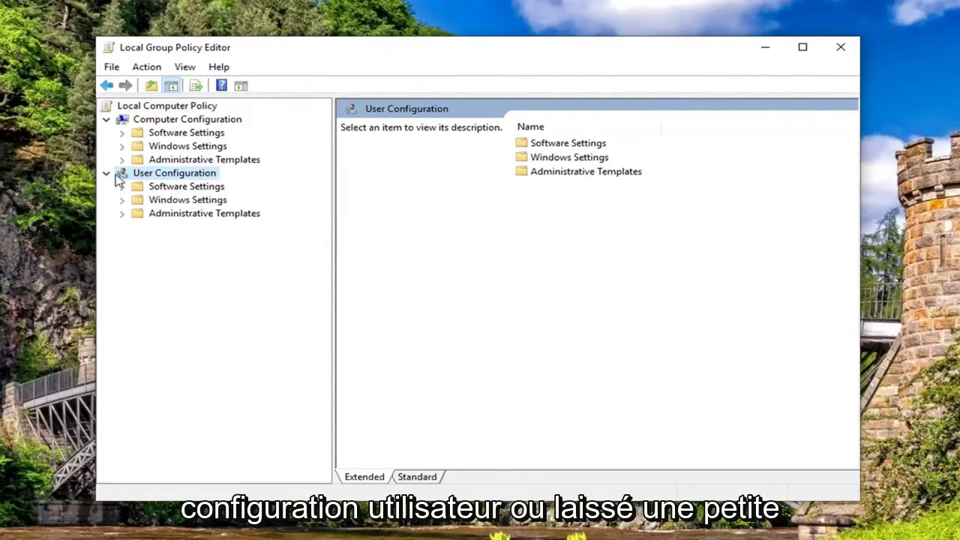
pyautogui.click(106, 174)
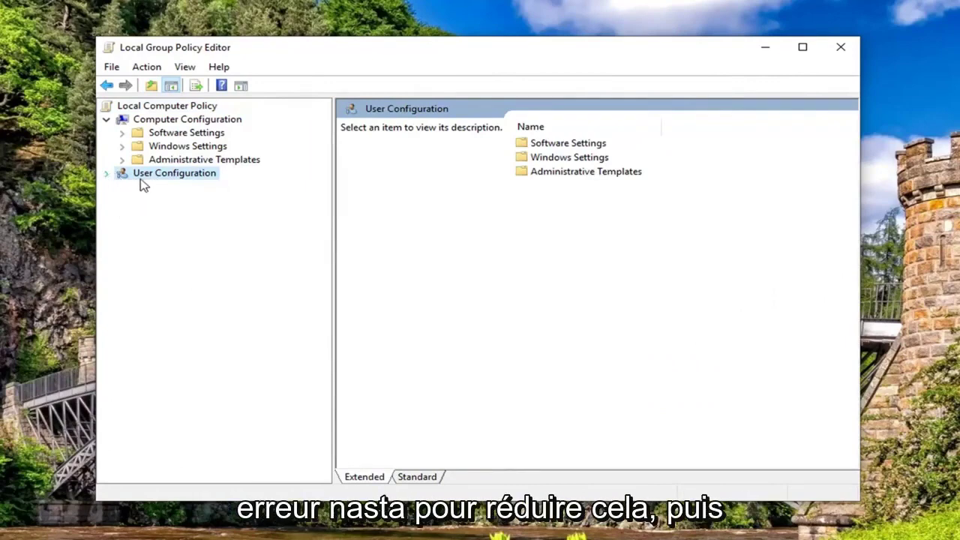
# Open the Logon folder under Computer Configuration > Administrative Templates > System.
pyautogui.click(165, 121)
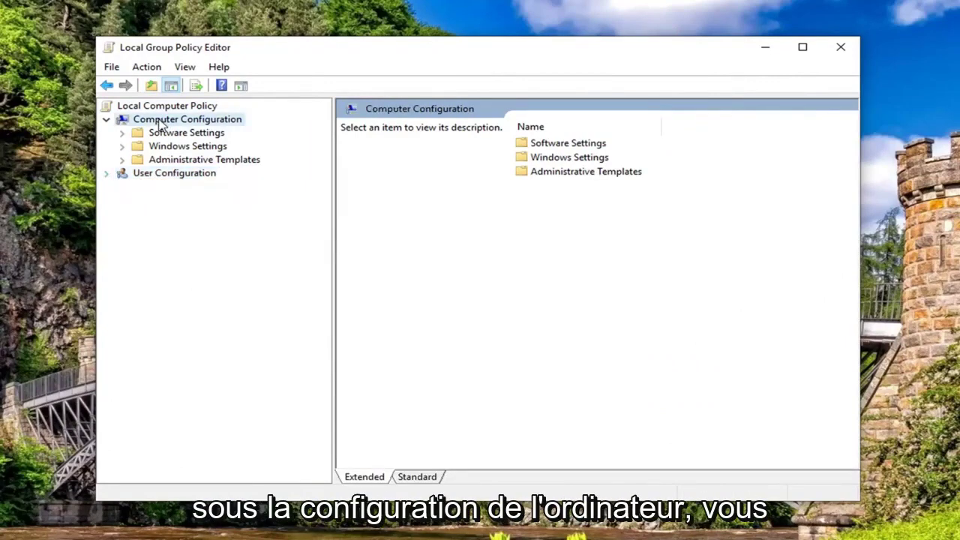
pyautogui.click(170, 162)
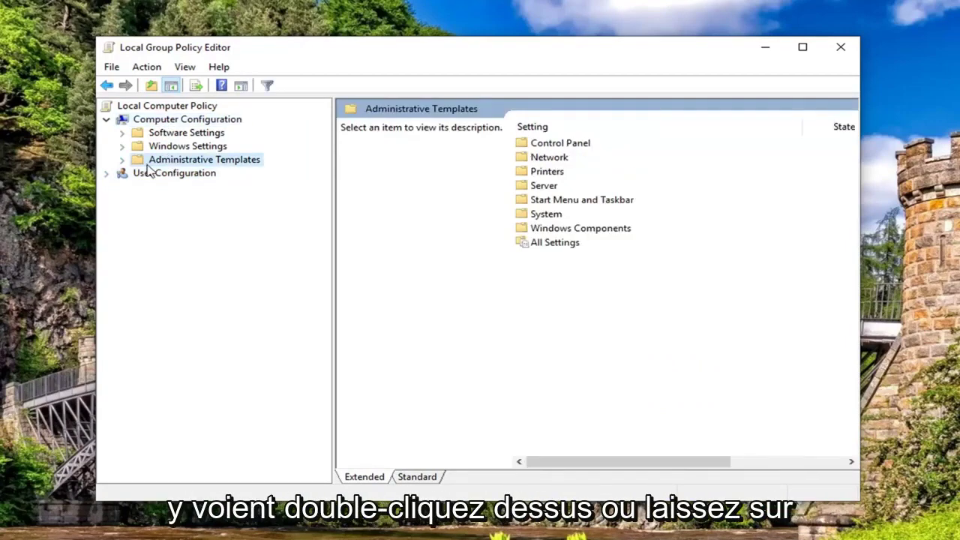
pyautogui.click(122, 161)
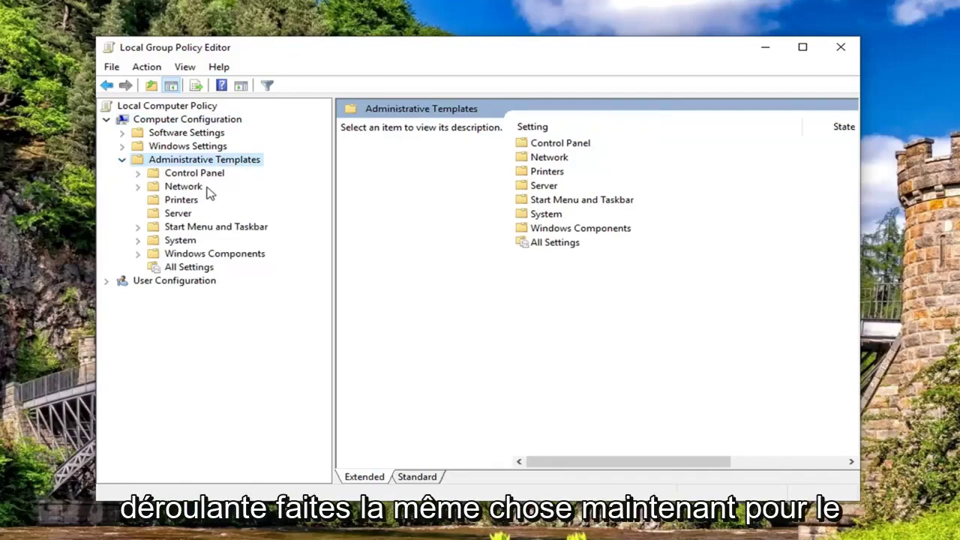
pyautogui.click(179, 241)
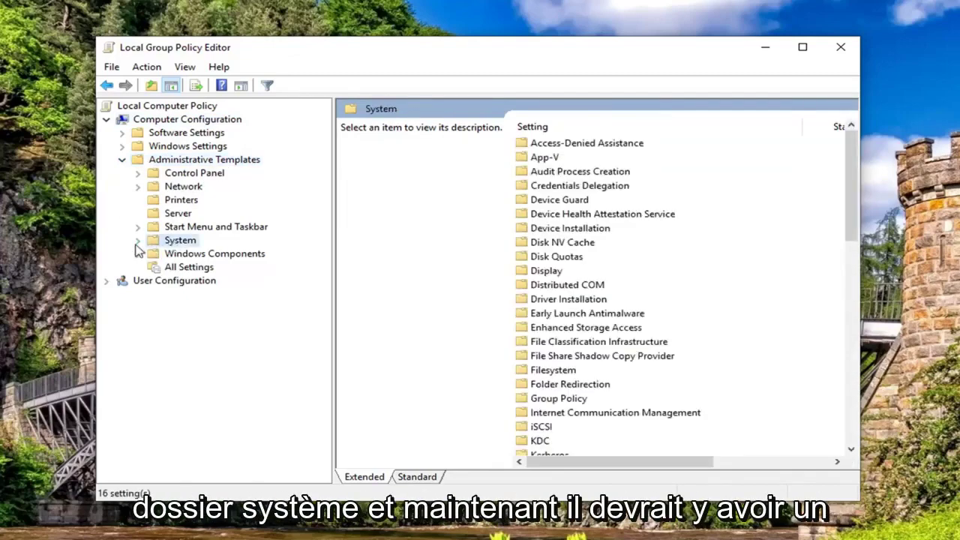
pyautogui.click(138, 241)
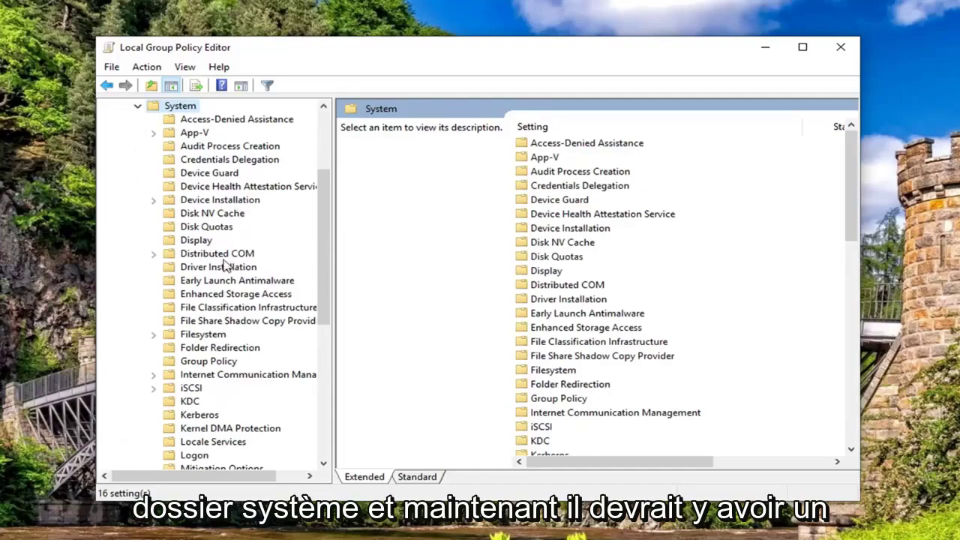
pyautogui.scroll(-1, 191, 328)
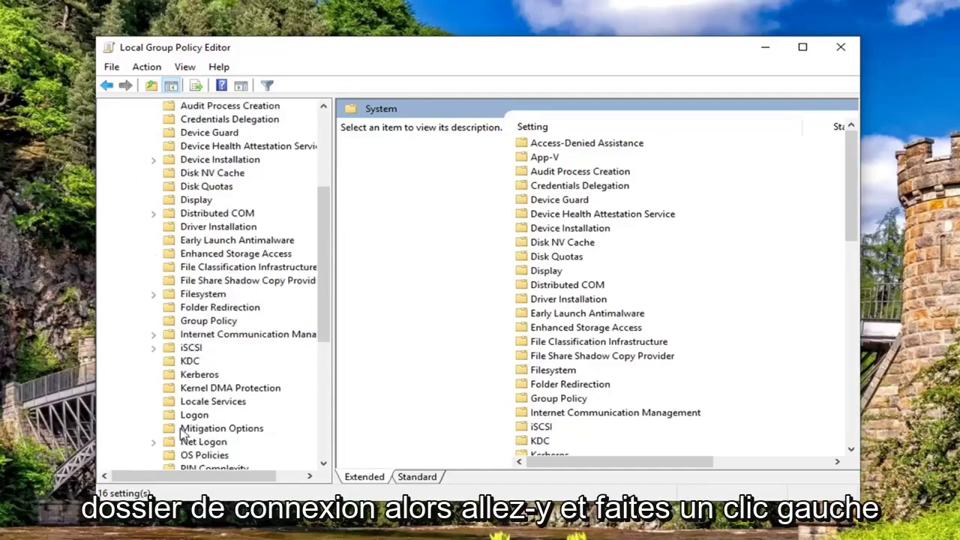
pyautogui.click(187, 417)
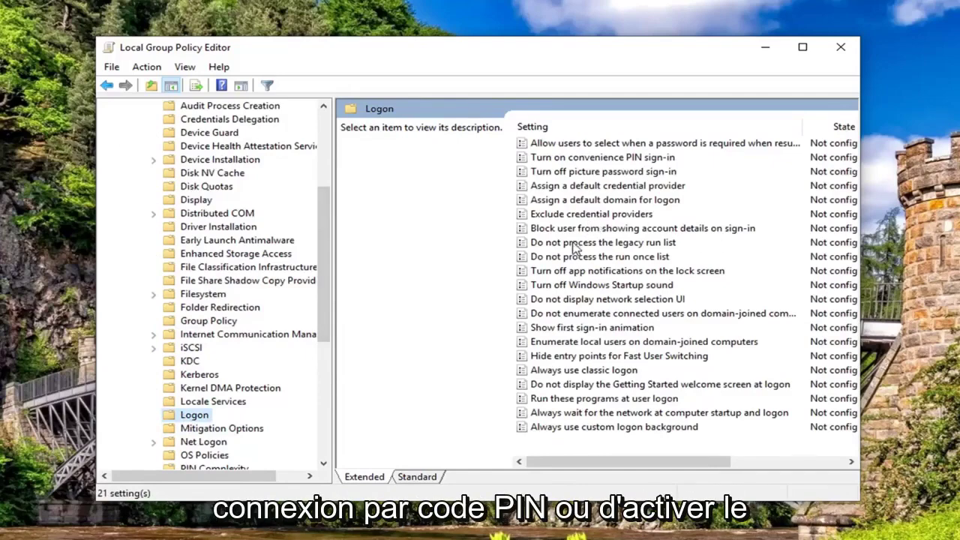
# Set the "Turn on convenience PIN sign-in" policy to Enabled, save it and close the Local Group Policy Editor.
pyautogui.click(668, 158)
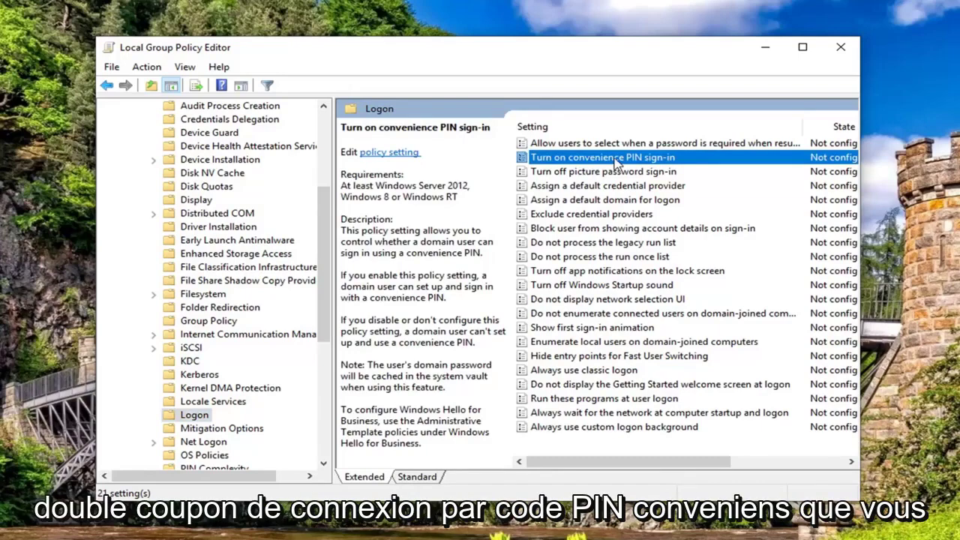
pyautogui.doubleClick(671, 162)
pyautogui.moveTo(389, 122); pyautogui.dragTo(634, 73)
pyautogui.click(271, 142)
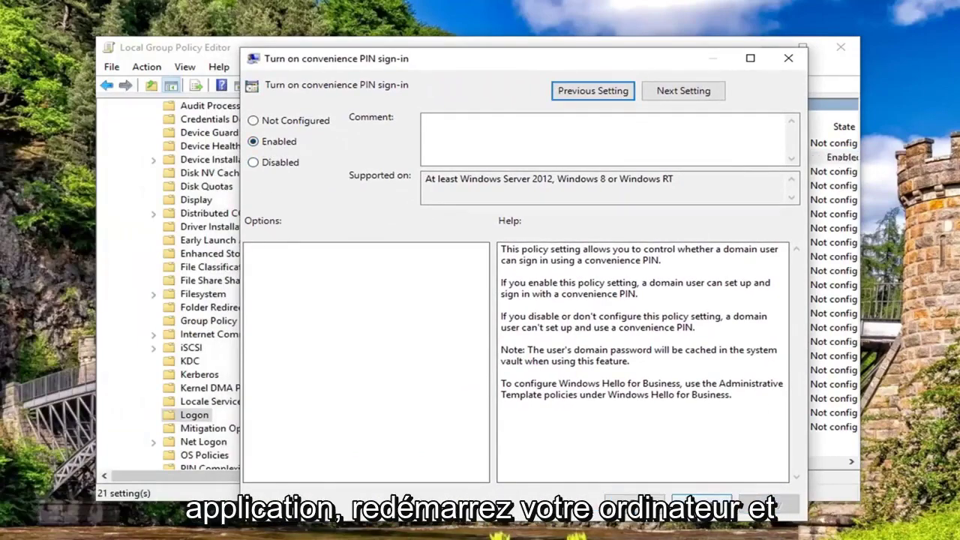
pyautogui.click(635, 504)
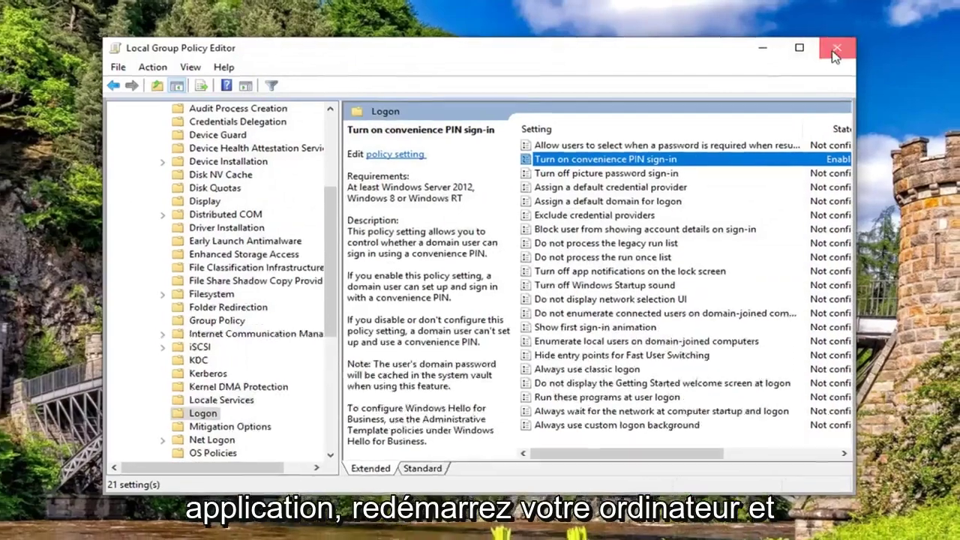
pyautogui.click(841, 47)
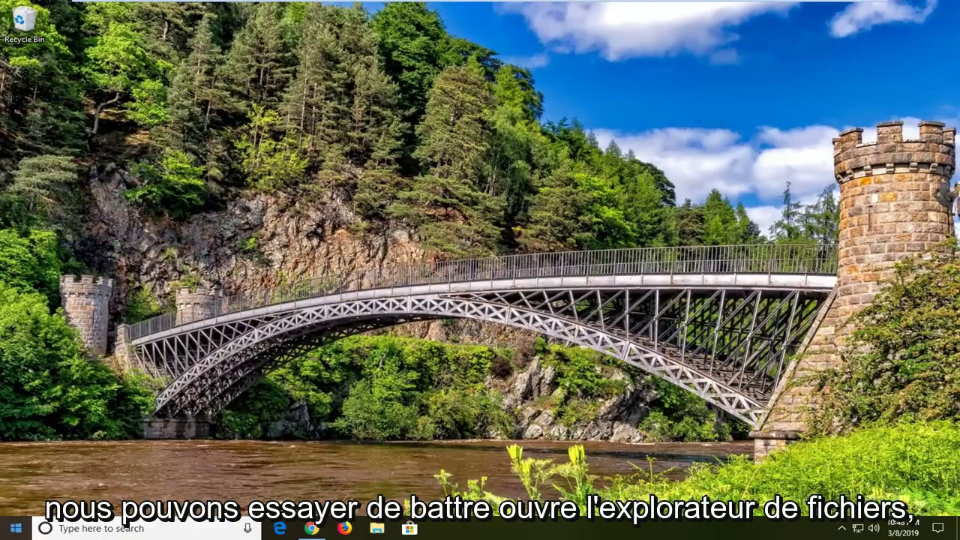
# Open File Explorer and go to the Windows folder on Local Disk (C:).
pyautogui.click(377, 528)
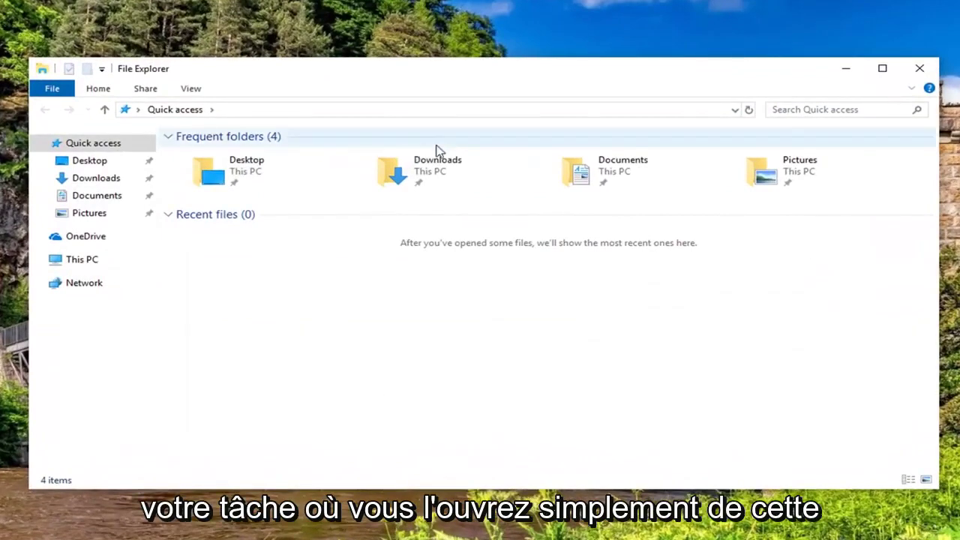
pyautogui.click(84, 264)
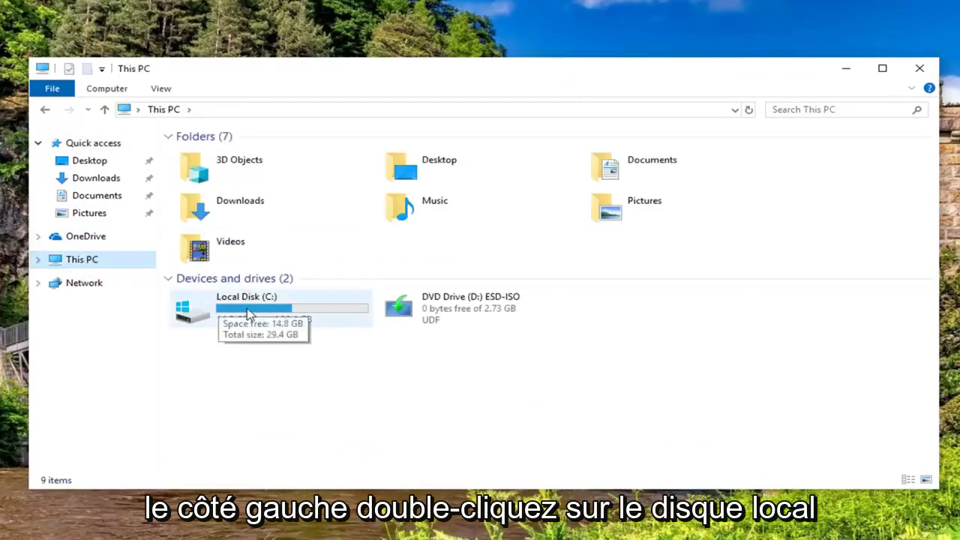
pyautogui.doubleClick(248, 318)
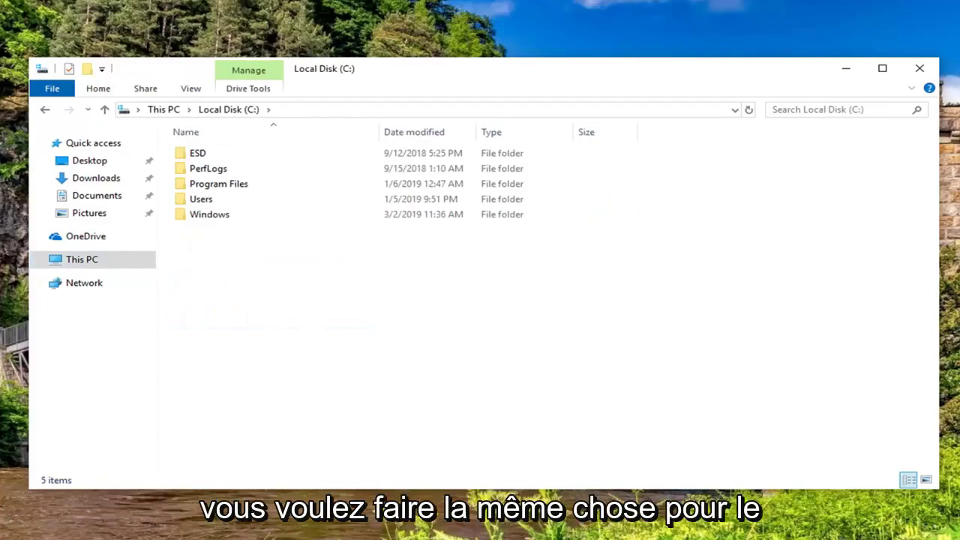
pyautogui.doubleClick(258, 214)
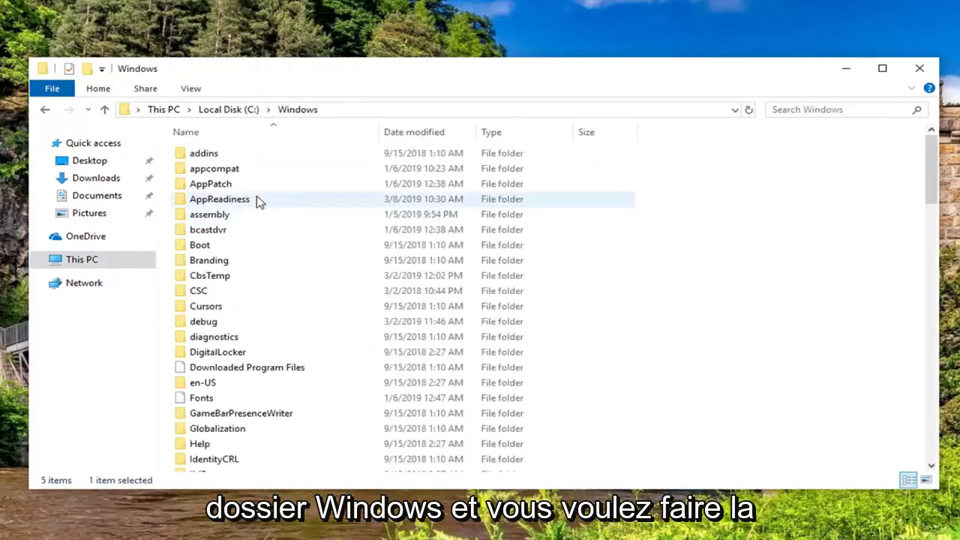
# Open the LocalService folder inside ServiceProfiles, granting permanent access to it.
pyautogui.scroll(-10, 279, 377)
pyautogui.scroll(2, 229, 383)
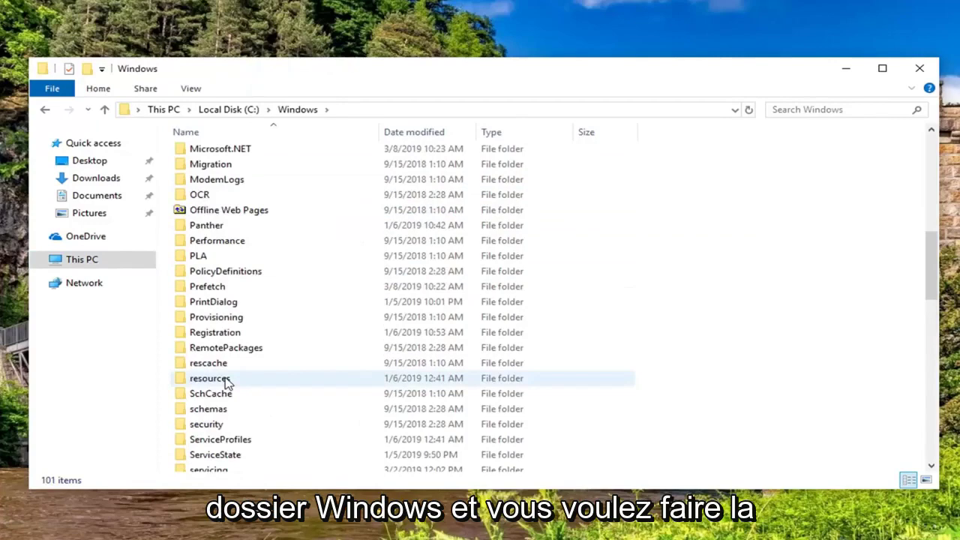
pyautogui.click(225, 443)
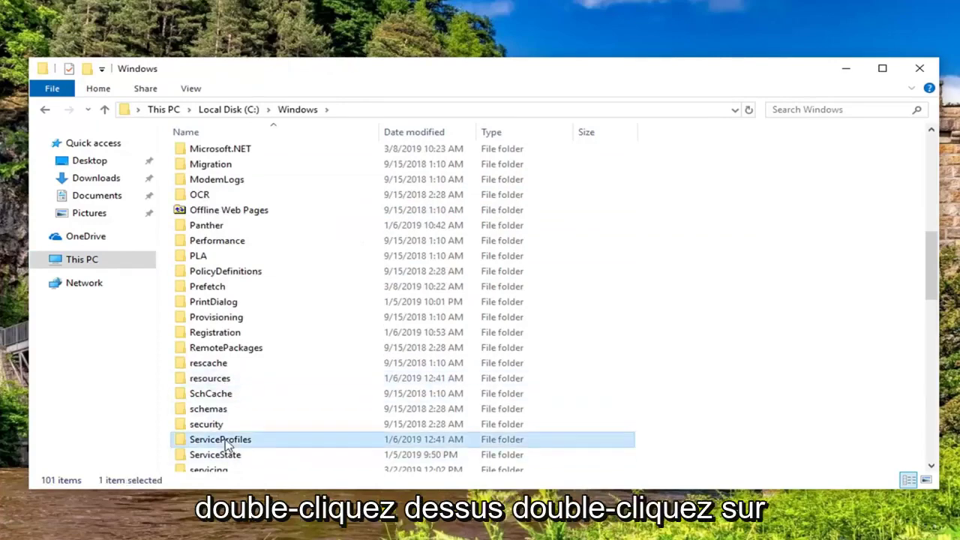
pyautogui.doubleClick(227, 444)
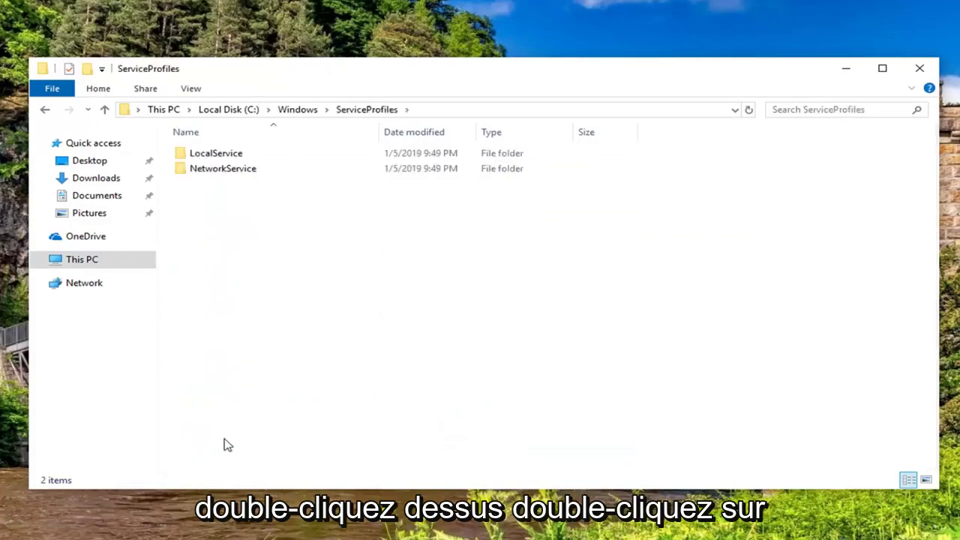
pyautogui.doubleClick(211, 155)
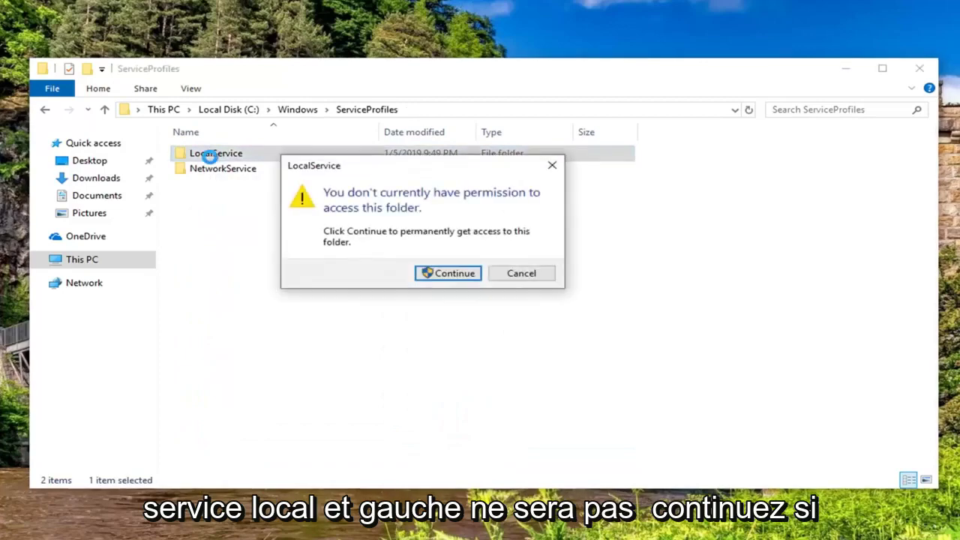
pyautogui.click(453, 275)
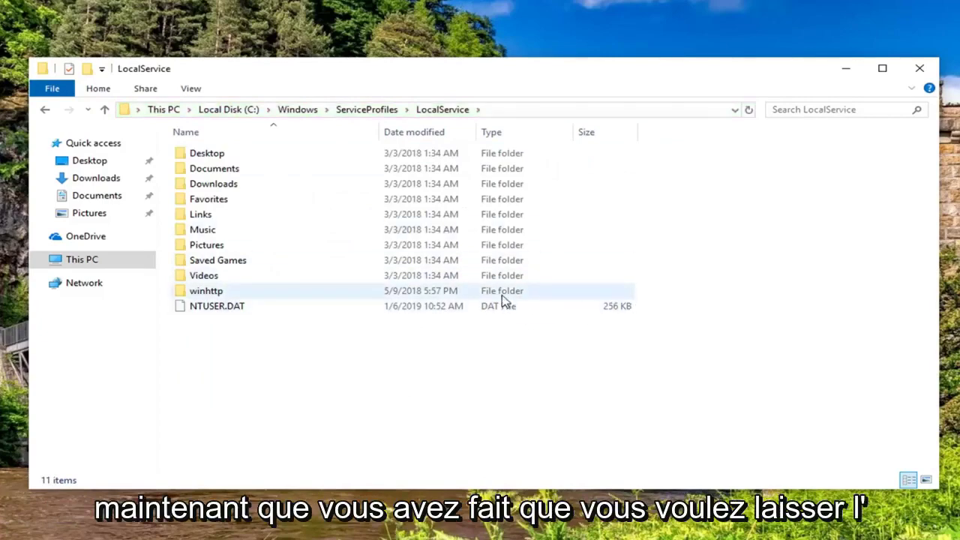
# Set the folder options to show hidden files, folders, and drives, and apply the change.
pyautogui.click(188, 91)
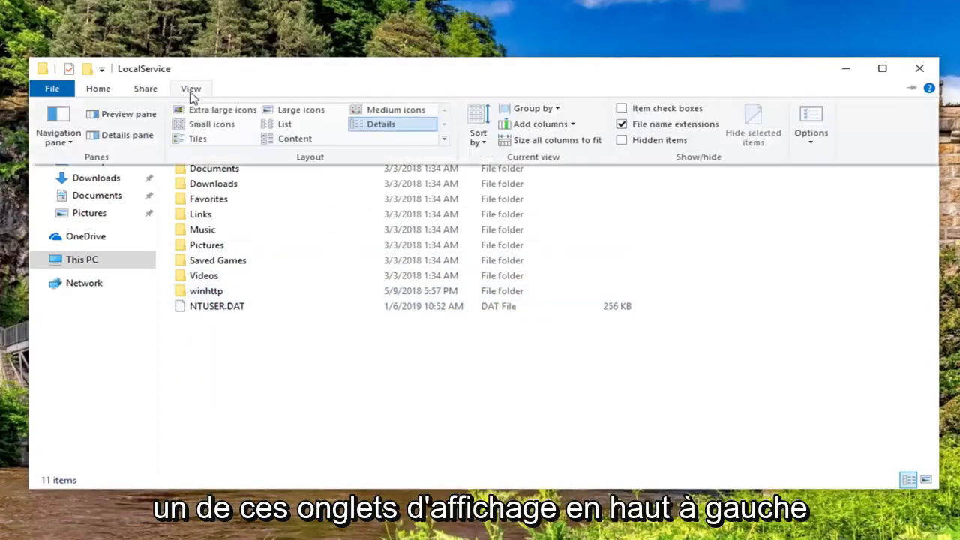
pyautogui.click(812, 120)
pyautogui.moveTo(211, 142); pyautogui.dragTo(525, 86)
pyautogui.click(422, 108)
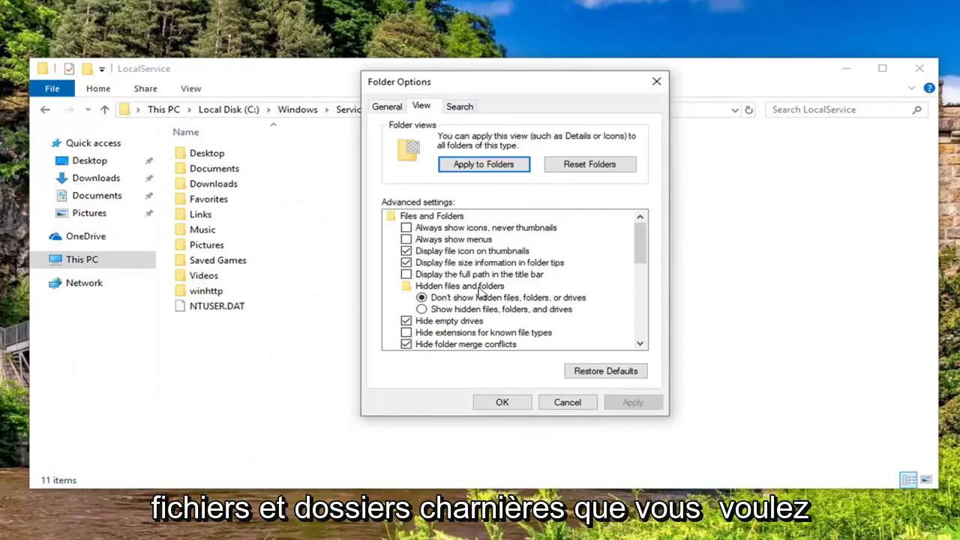
pyautogui.click(442, 309)
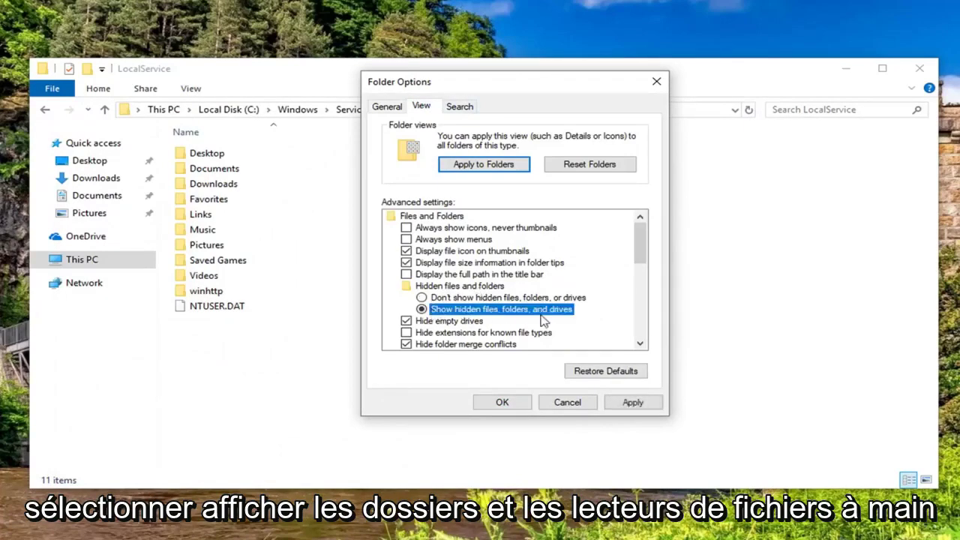
pyautogui.click(618, 405)
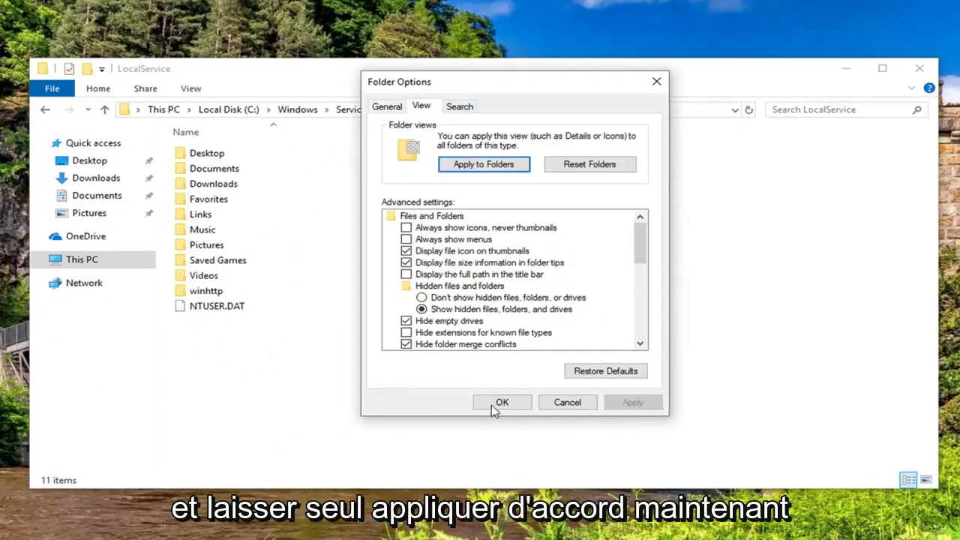
pyautogui.click(499, 403)
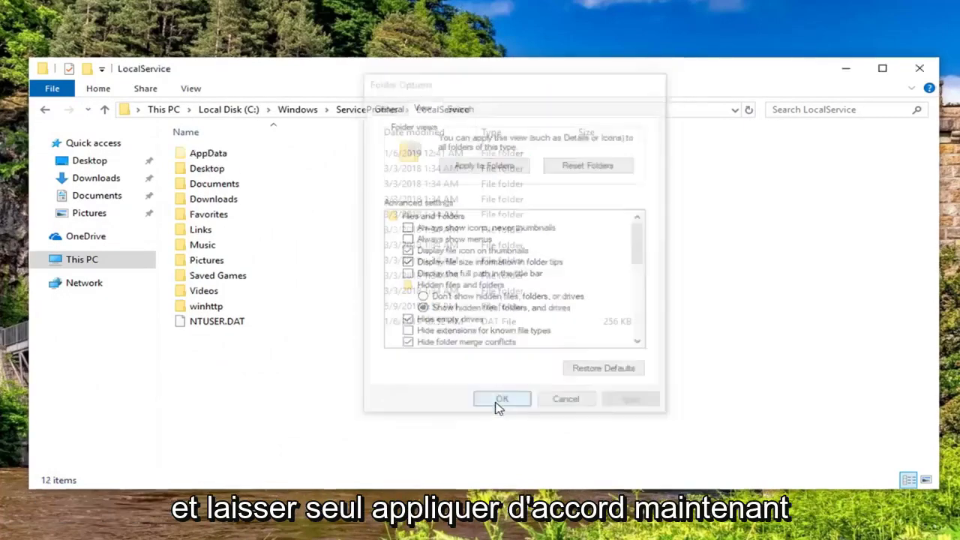
# Open the AppData folder inside LocalService, granting permanent access to it.
pyautogui.click(210, 156)
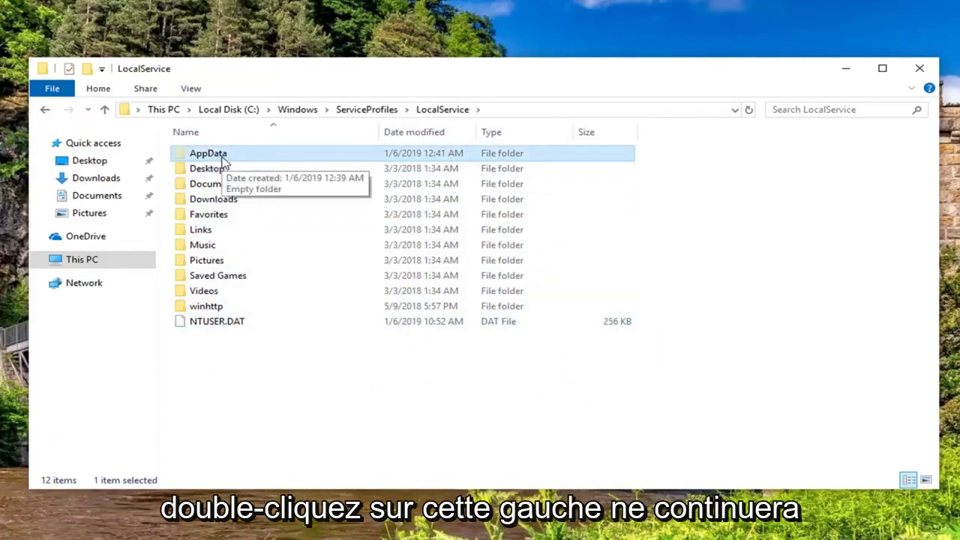
pyautogui.doubleClick(220, 155)
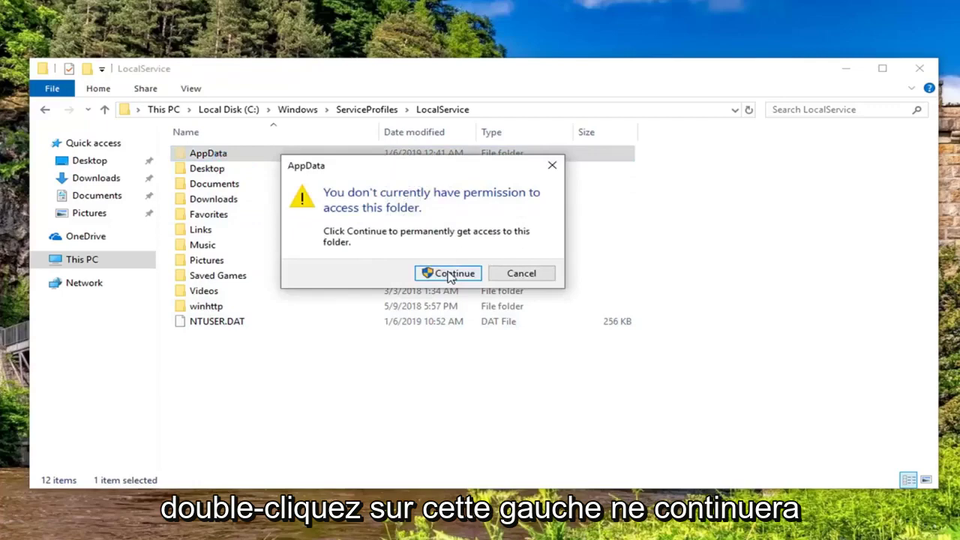
pyautogui.click(457, 271)
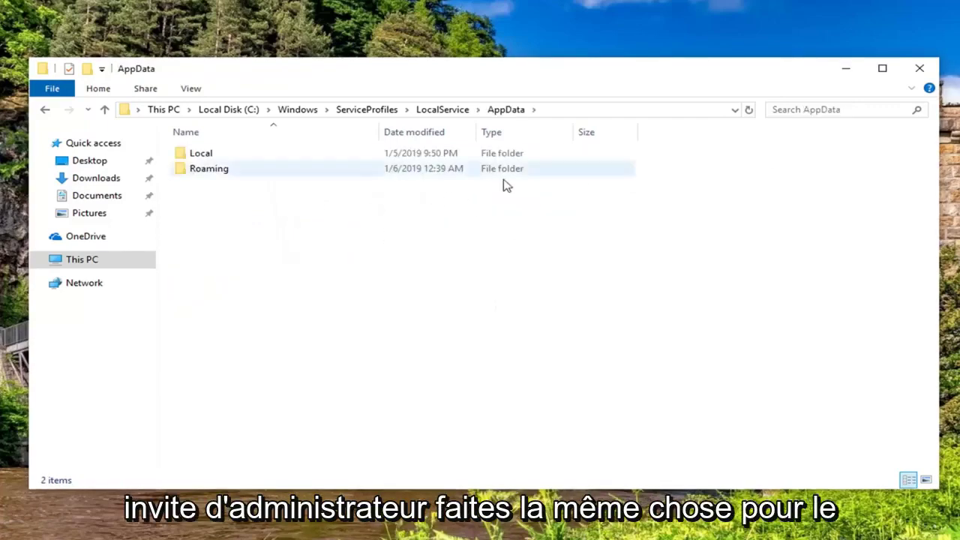
# Open the Local folder and the Microsoft folder inside it, granting permanent access where permission is requested.
pyautogui.doubleClick(211, 155)
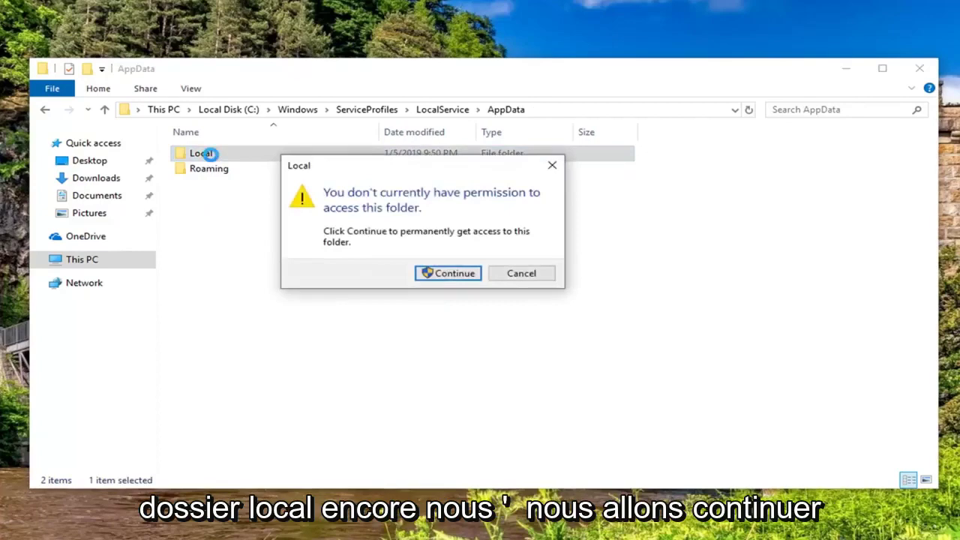
pyautogui.click(452, 273)
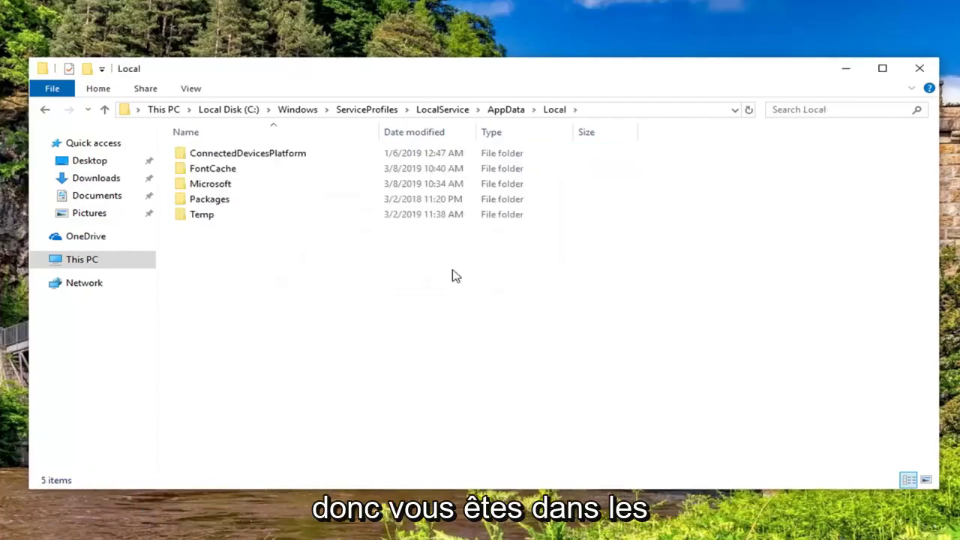
pyautogui.doubleClick(209, 187)
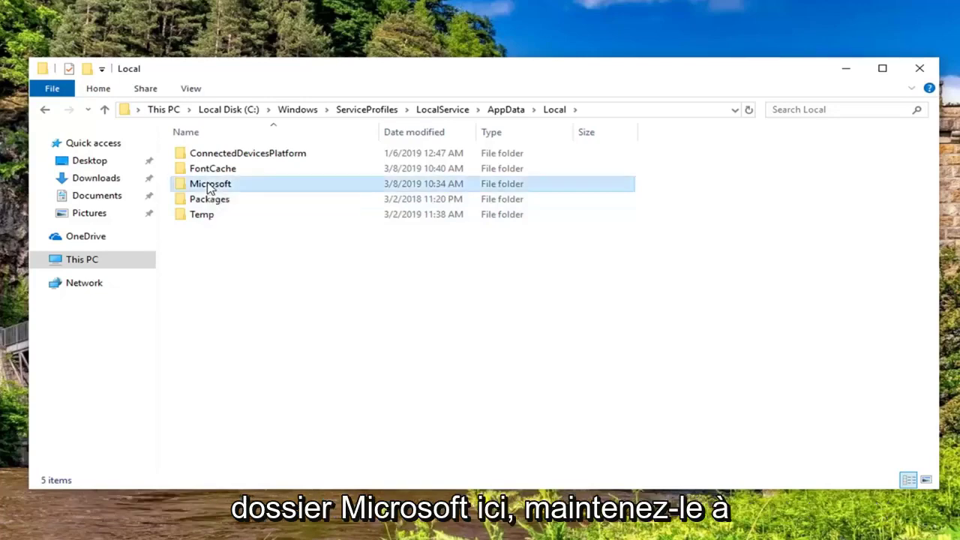
pyautogui.click(434, 273)
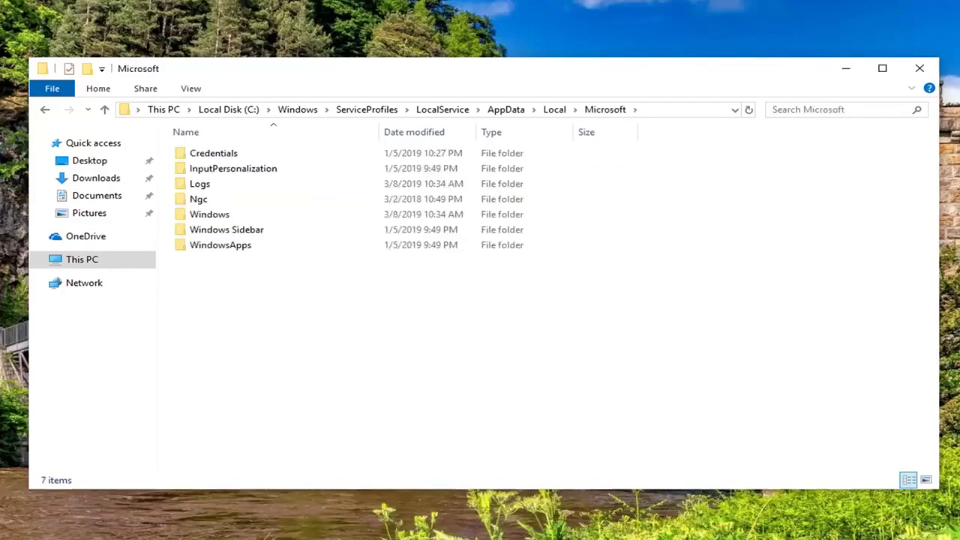
# Open the advanced security settings of the Ngc folder from its properties.
pyautogui.rightClick(197, 200)
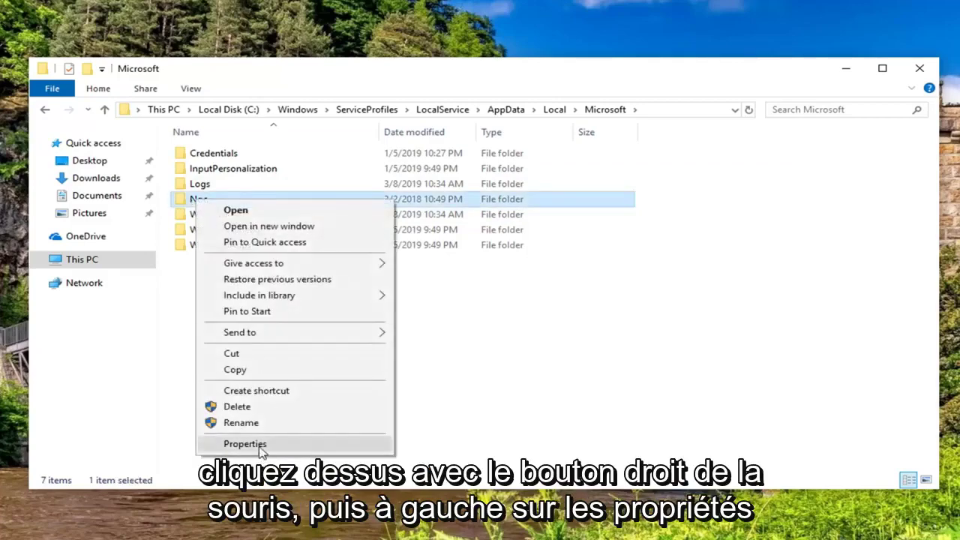
pyautogui.click(247, 445)
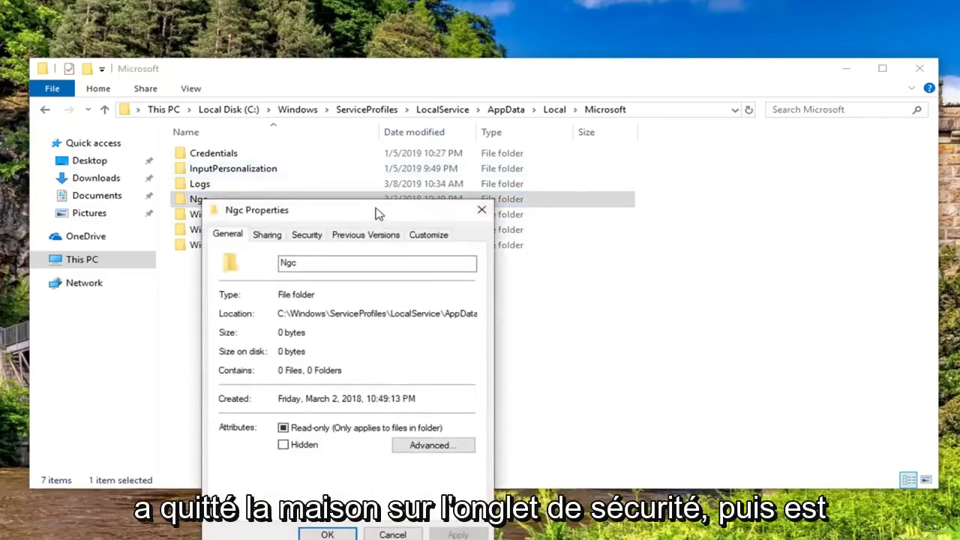
pyautogui.moveTo(377, 214); pyautogui.dragTo(500, 102)
pyautogui.click(440, 126)
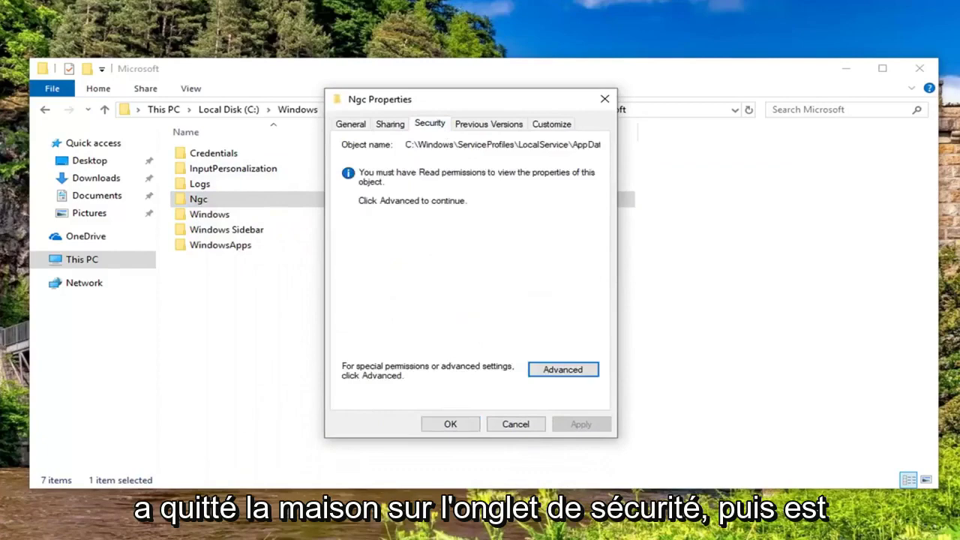
pyautogui.click(564, 371)
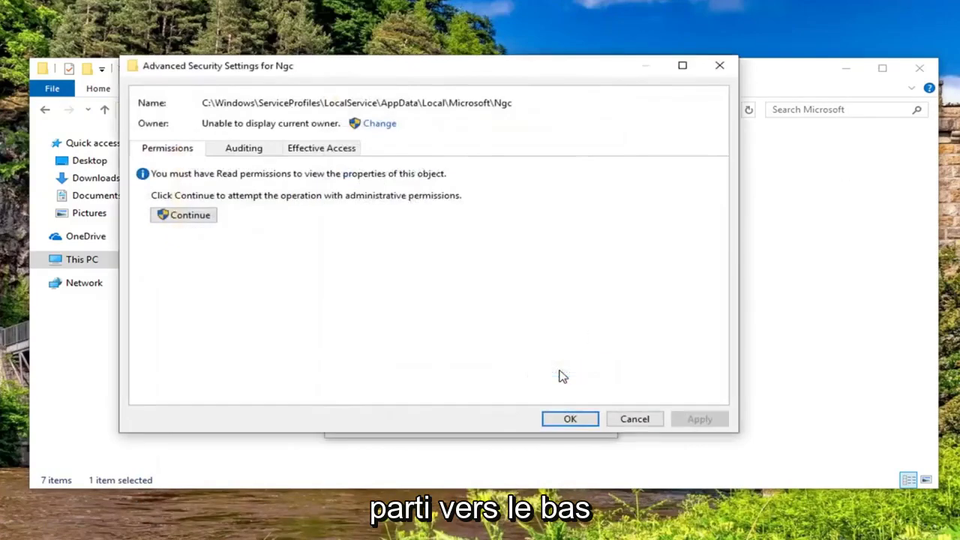
# Change the owner of the Ngc folder to the MDTech user account, checking the name before accepting it.
pyautogui.click(380, 125)
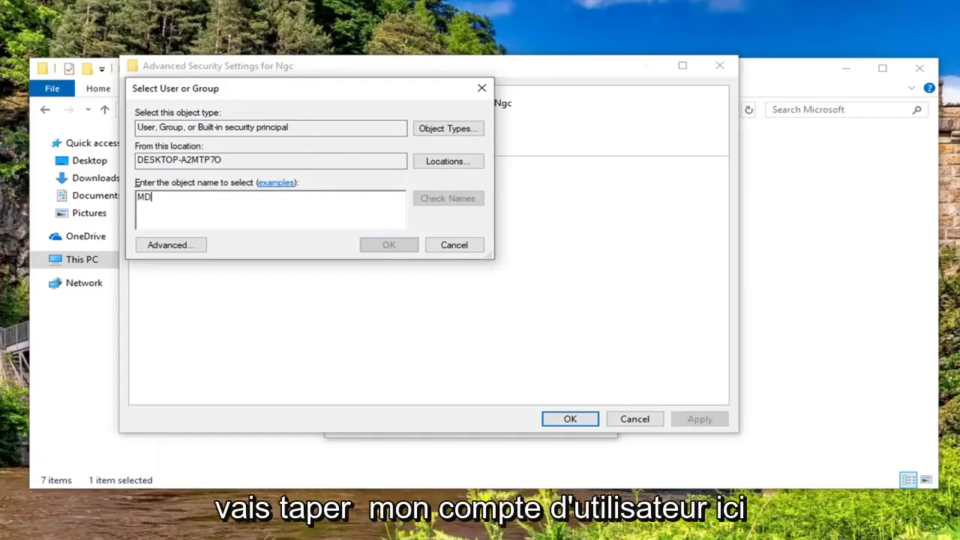
pyautogui.write('MDTech')
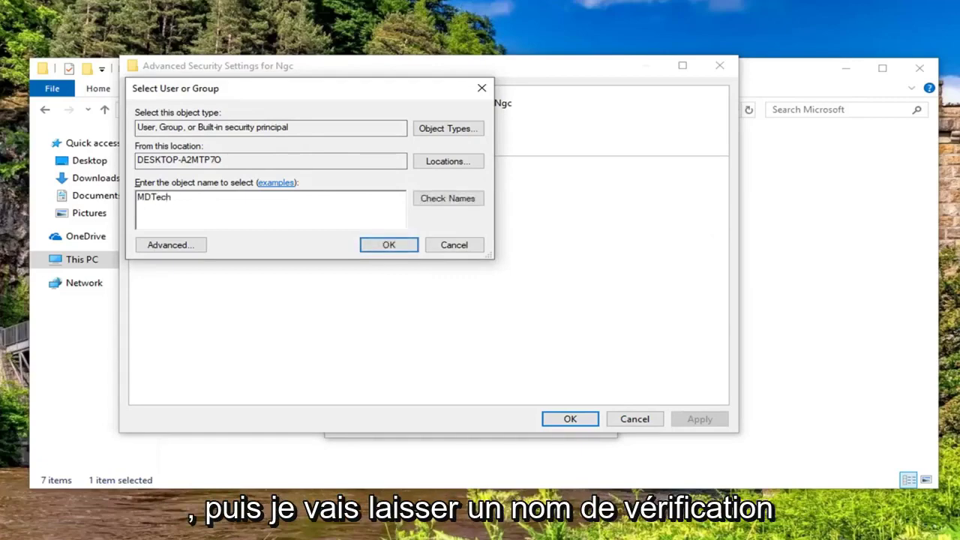
pyautogui.click(454, 203)
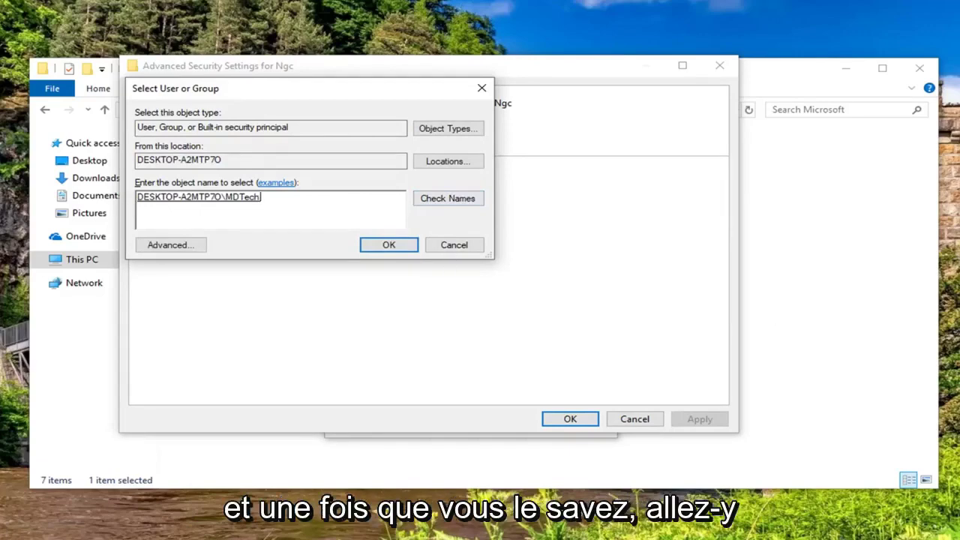
pyautogui.click(381, 246)
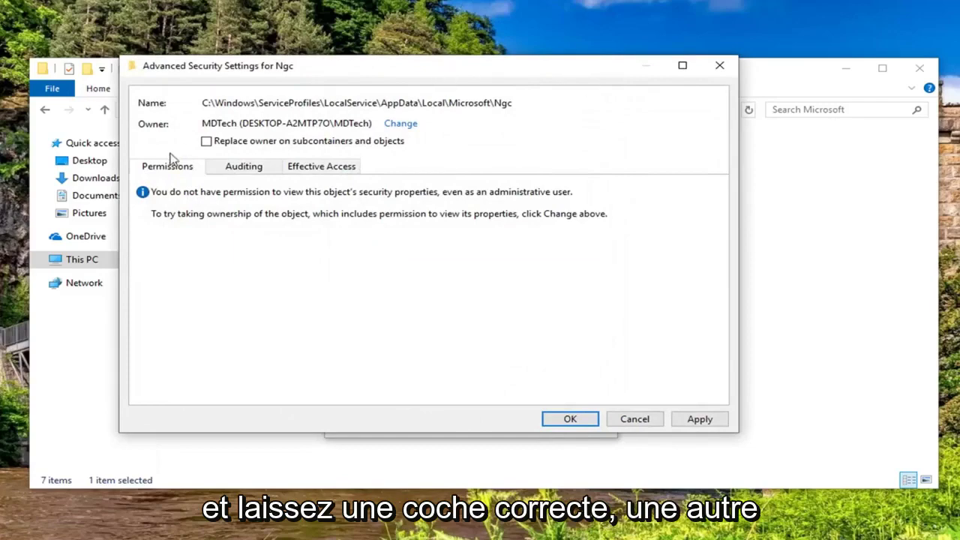
# Apply the new owner to Ngc's subcontainers and objects, accept the Full Control permission replacement, and close the folder's properties.
pyautogui.click(207, 144)
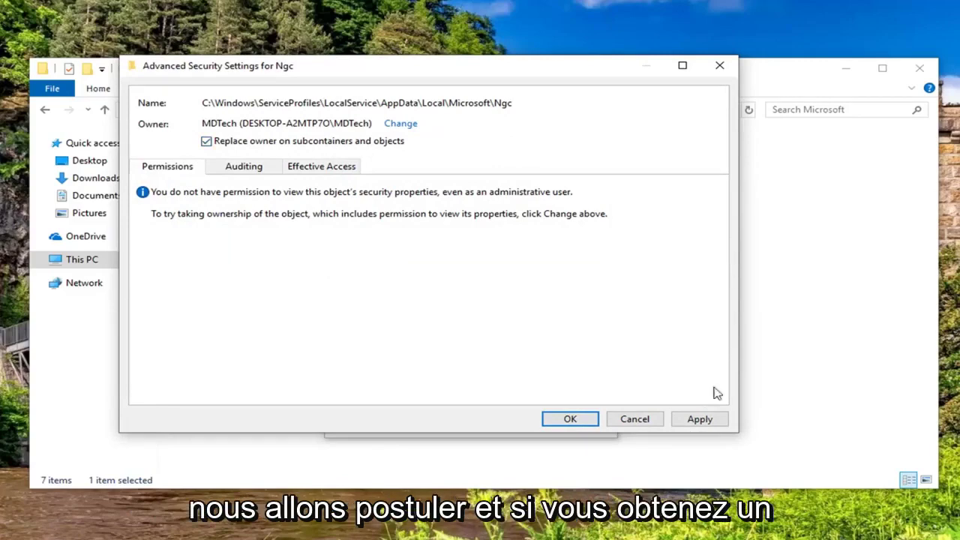
pyautogui.click(704, 422)
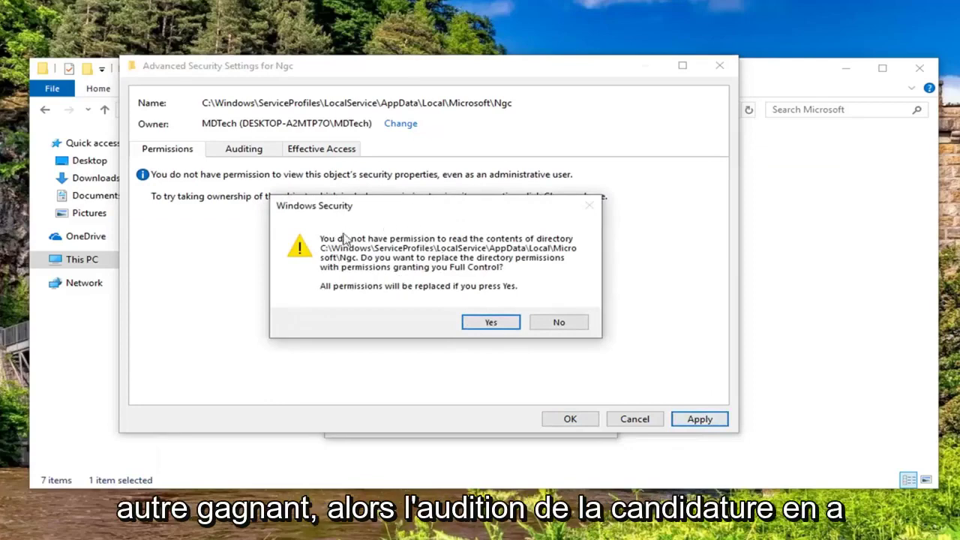
pyautogui.click(488, 324)
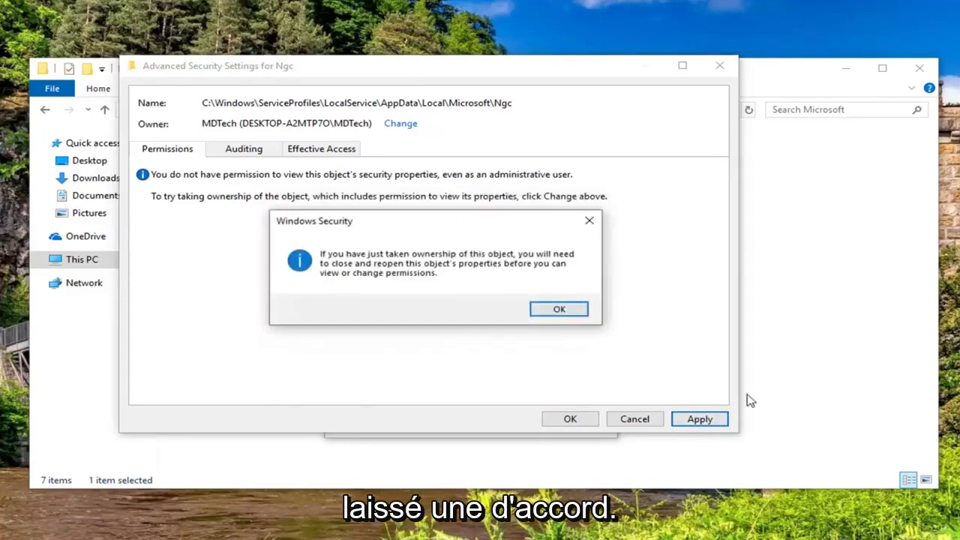
pyautogui.click(559, 310)
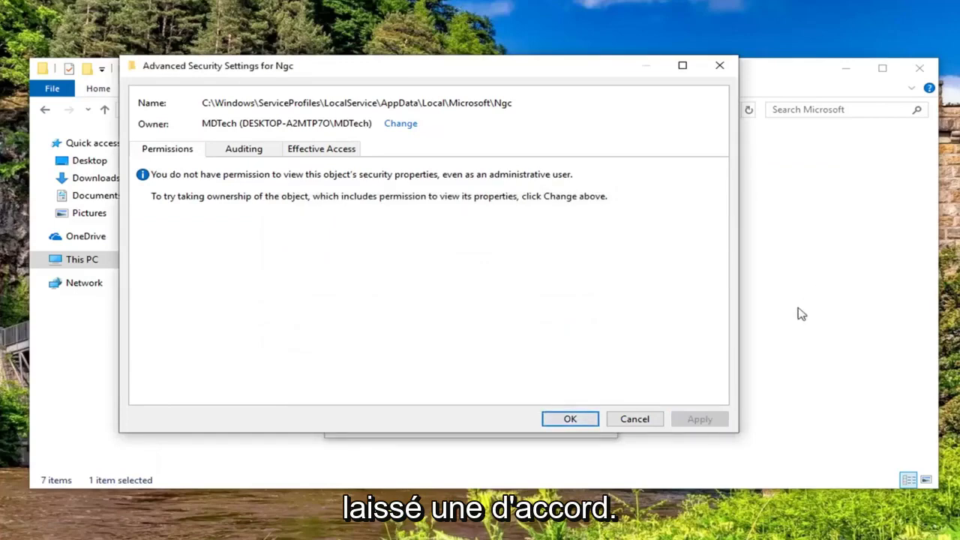
pyautogui.click(570, 422)
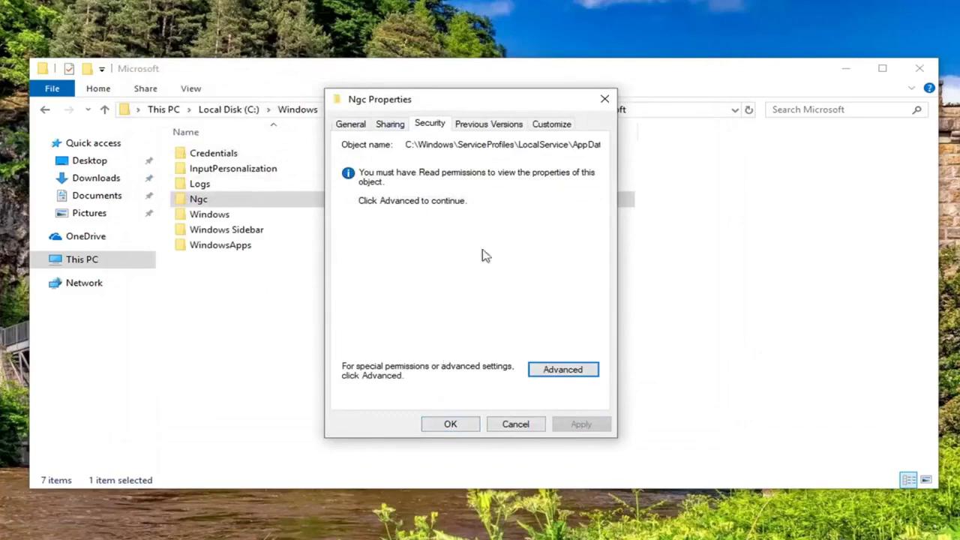
pyautogui.click(453, 424)
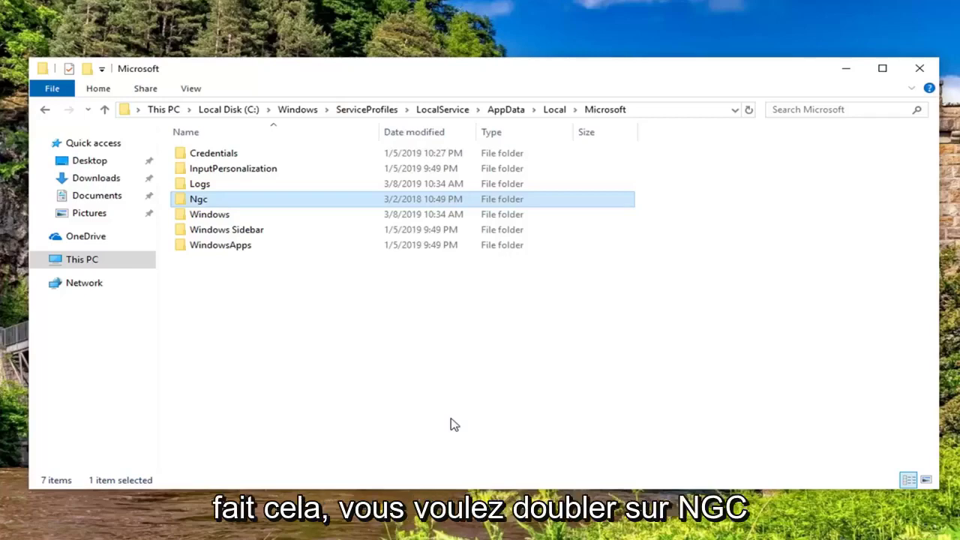
# Open the Ngc folder, try to select its contents for deletion, and close File Explorer.
pyautogui.doubleClick(200, 200)
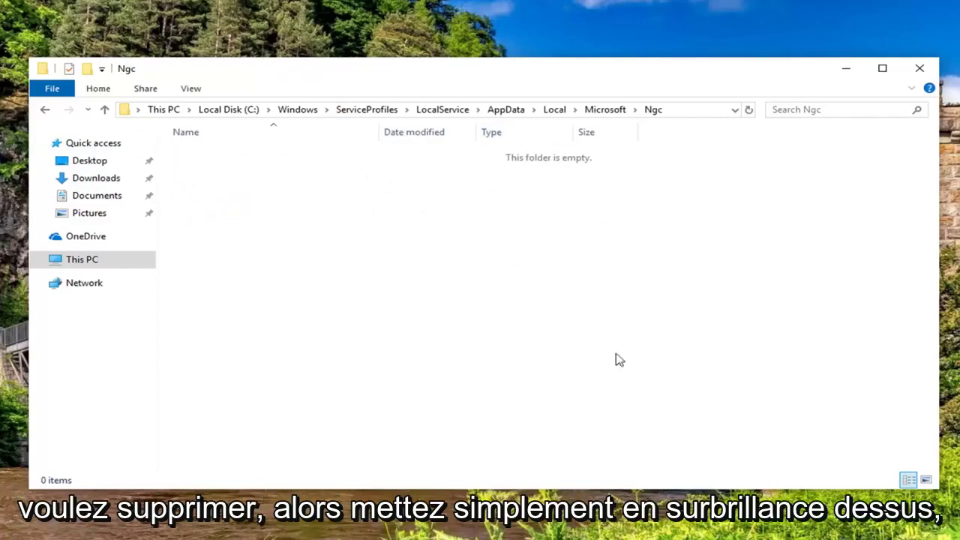
pyautogui.moveTo(433, 317); pyautogui.dragTo(280, 170)
pyautogui.rightClick(281, 174)
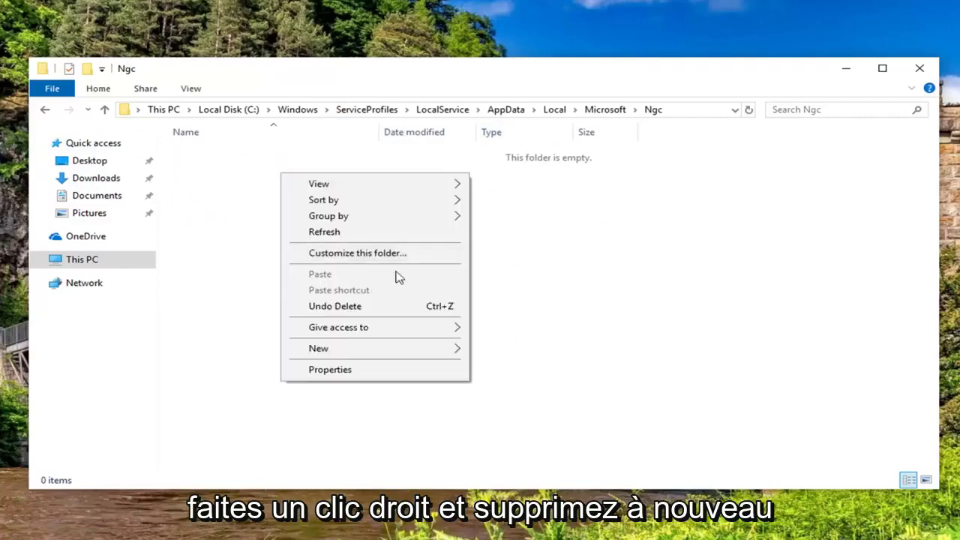
pyautogui.click(663, 262)
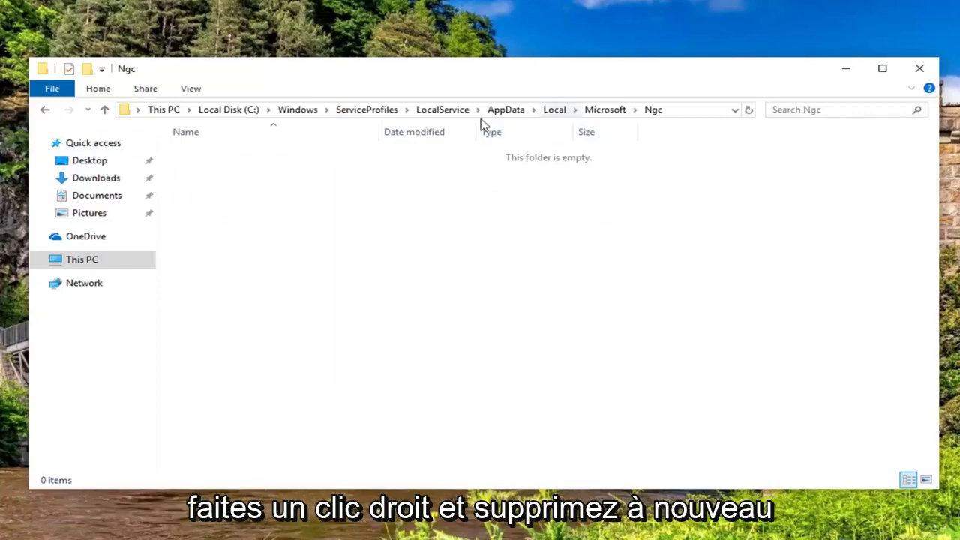
pyautogui.click(921, 69)
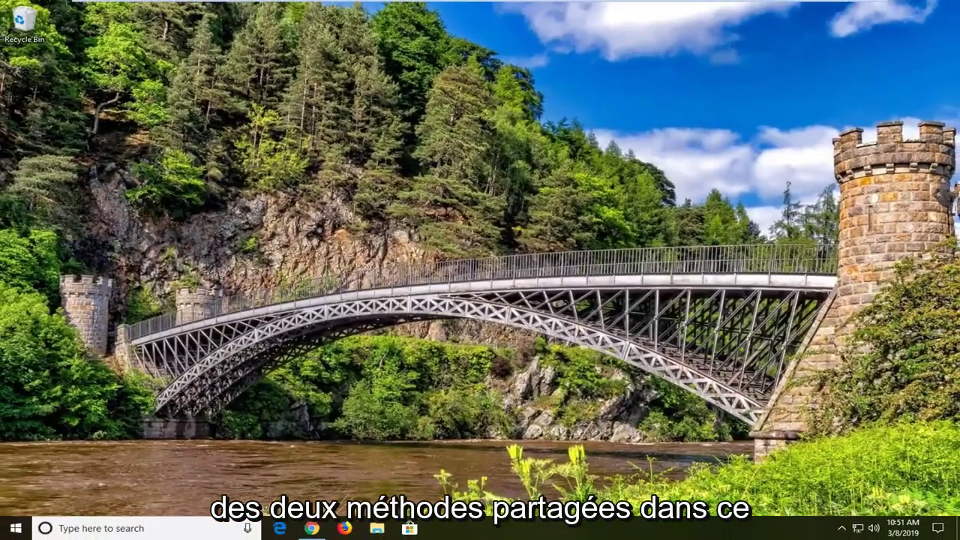